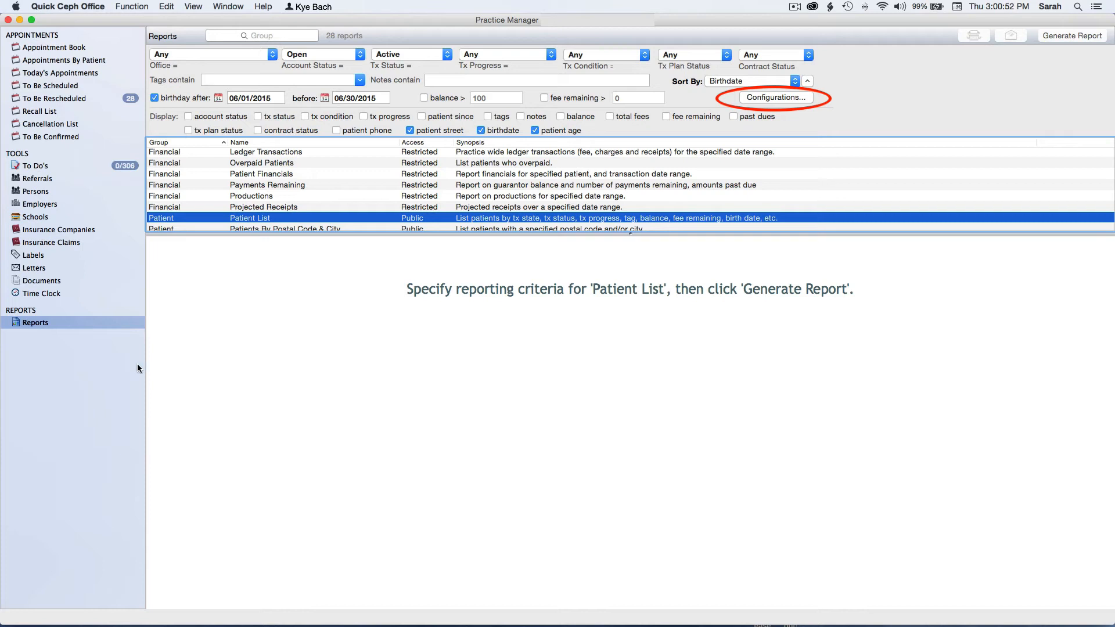
- View the saved configurations for the Patient List, dismiss them unchanged, and generate the report for the set June 2015 birthday range
click(775, 97)
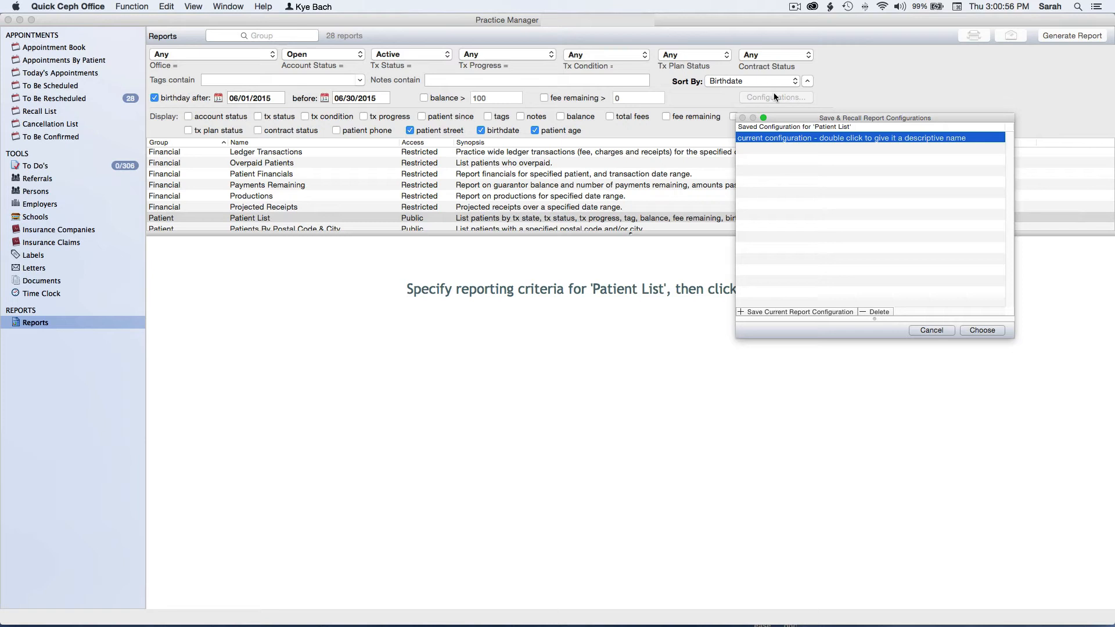
click(932, 330)
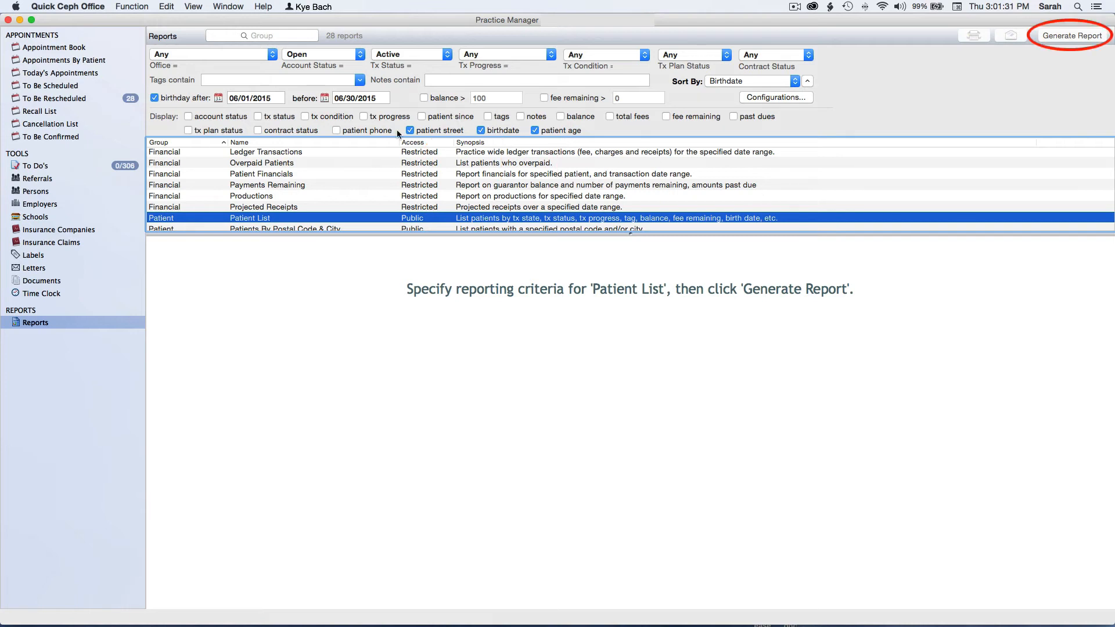
click(1056, 36)
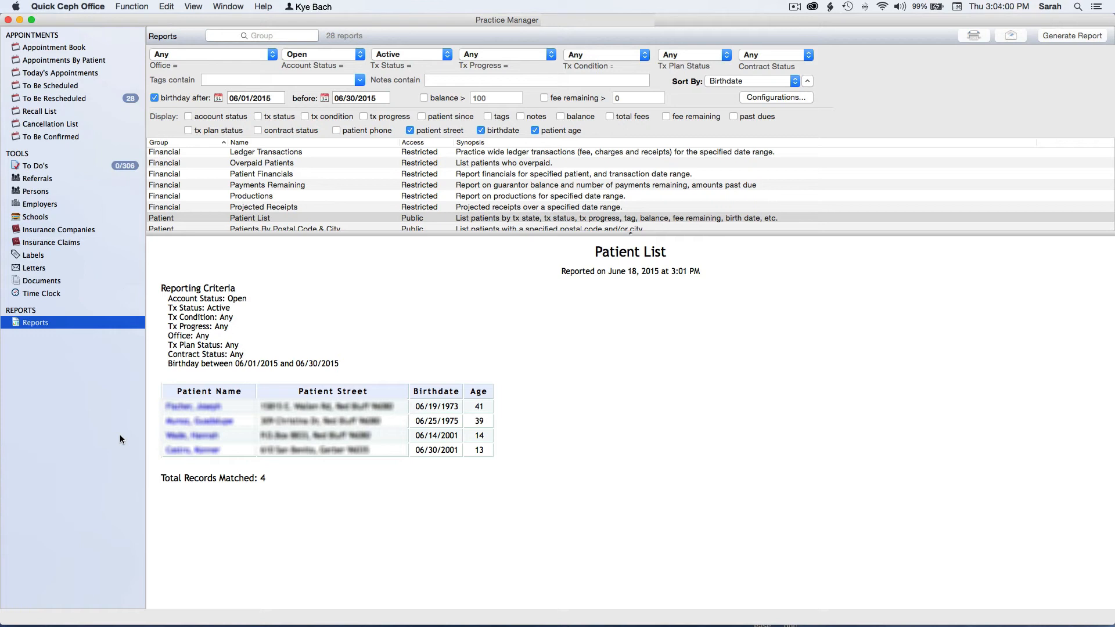
- Open the first listed patient's overview from the report, view it, and close it
click(201, 409)
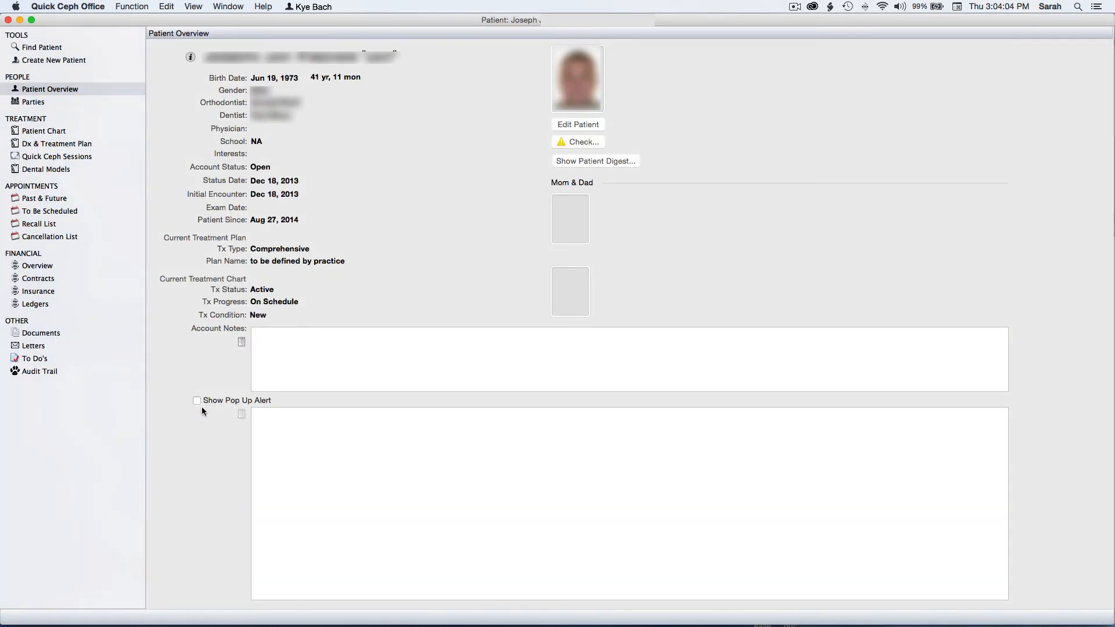
click(8, 20)
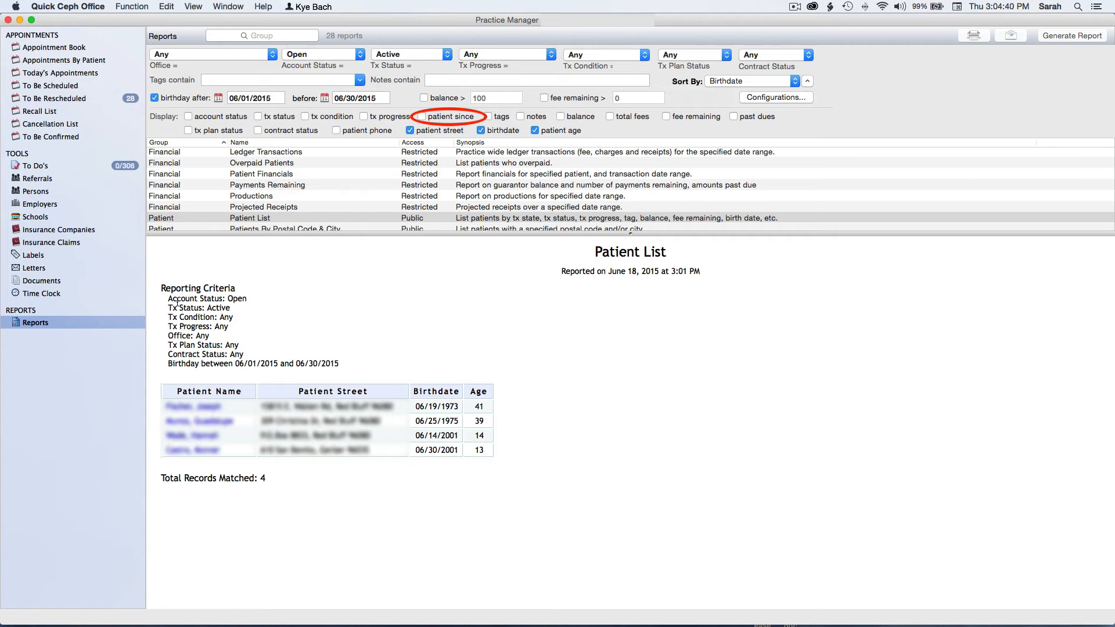
- Add the patient since and patient phone columns to the Patient List and regenerate the report
click(423, 117)
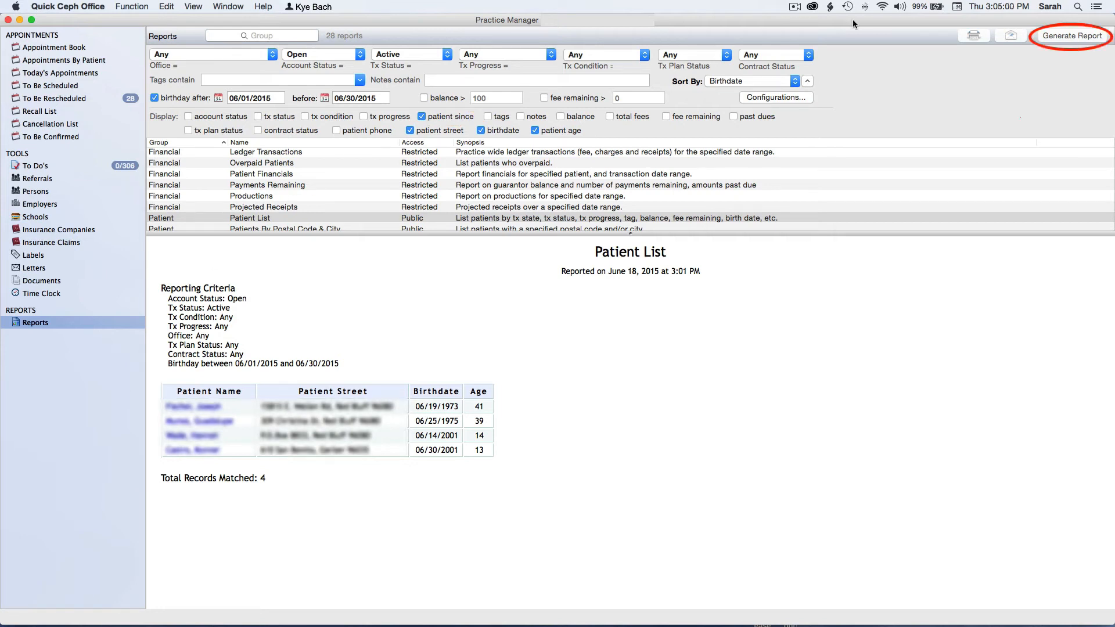
click(1089, 40)
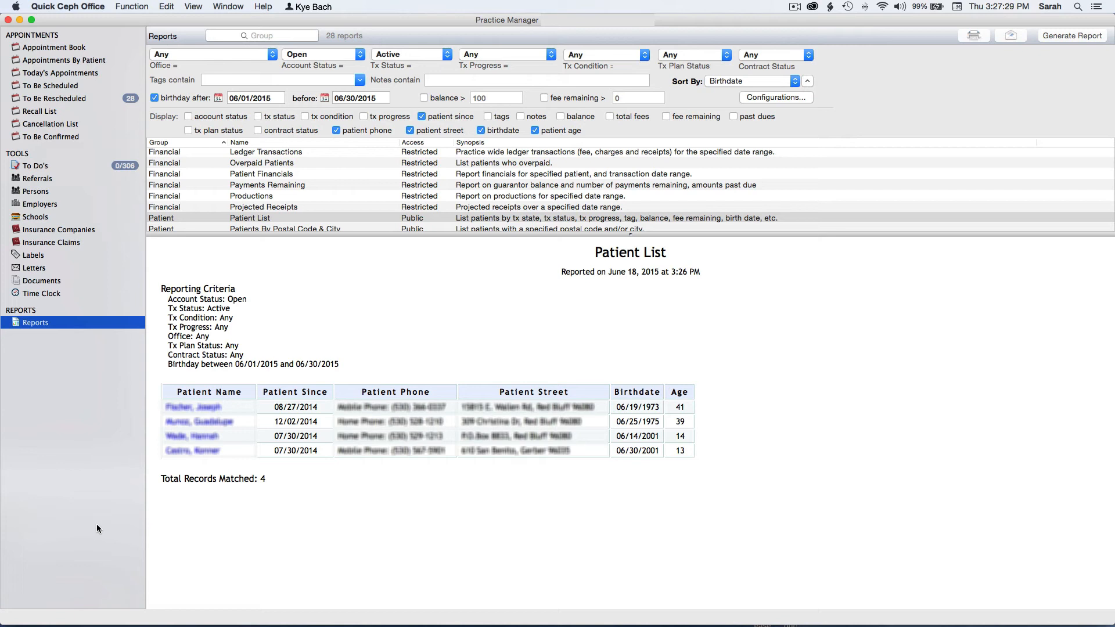
- Generate the Patient List filtered by balance above 100 and fee remaining above 0 instead of birthday, with the balance column added
click(154, 99)
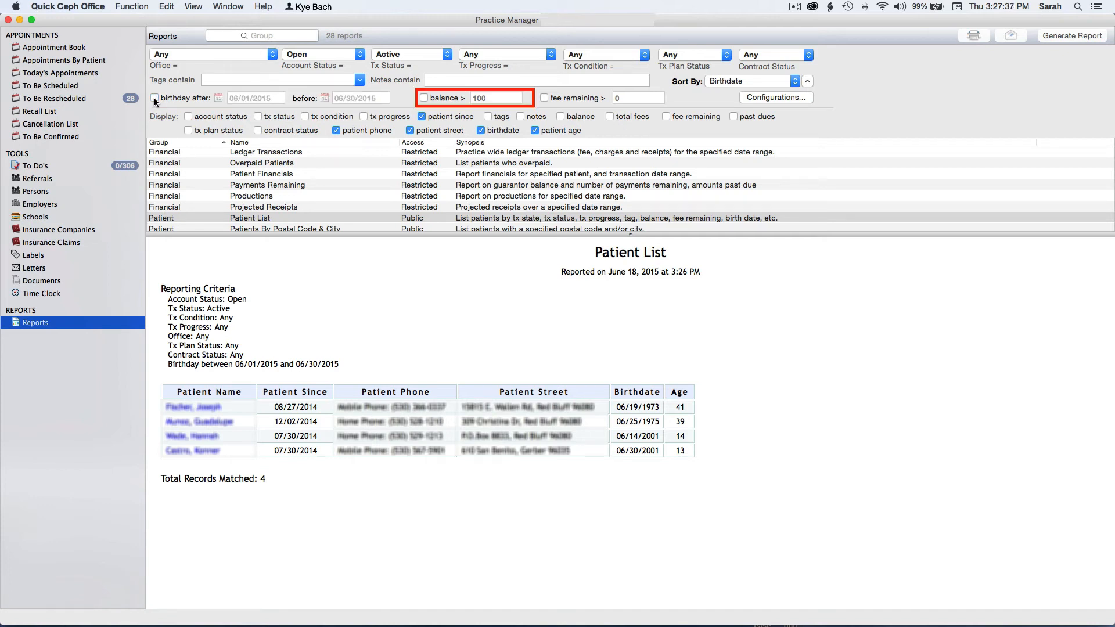
click(425, 98)
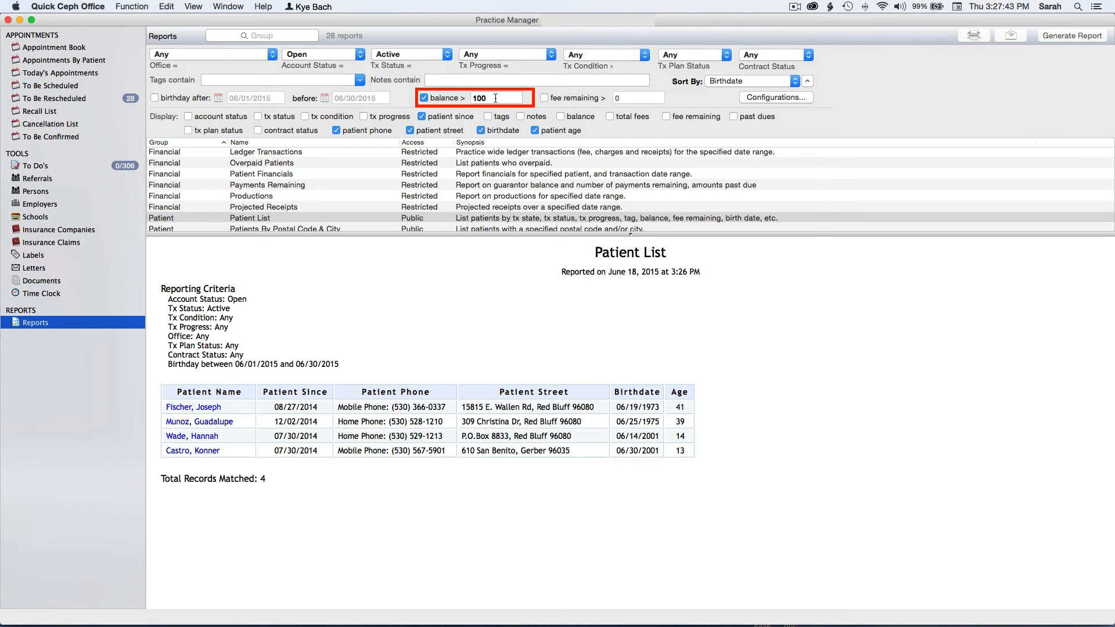
click(544, 98)
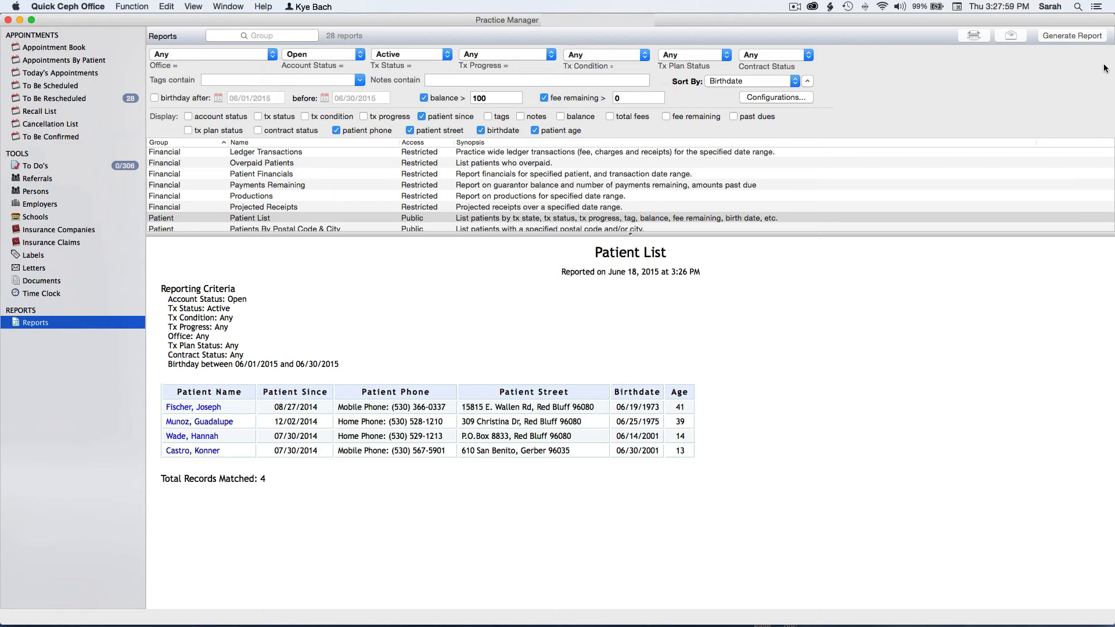
click(1069, 34)
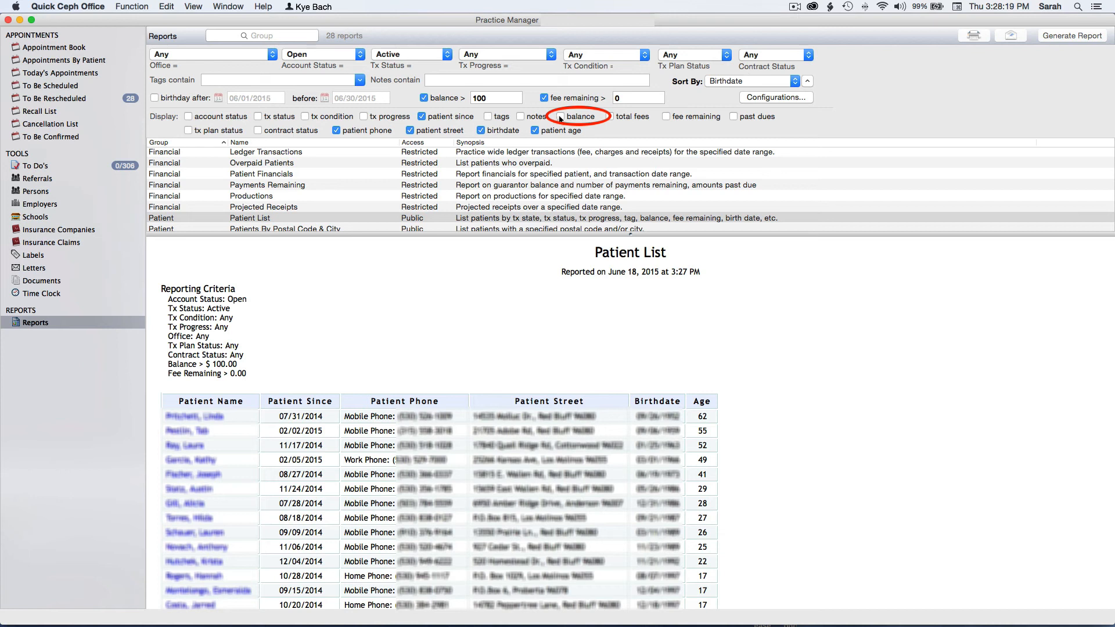
click(561, 117)
click(1067, 36)
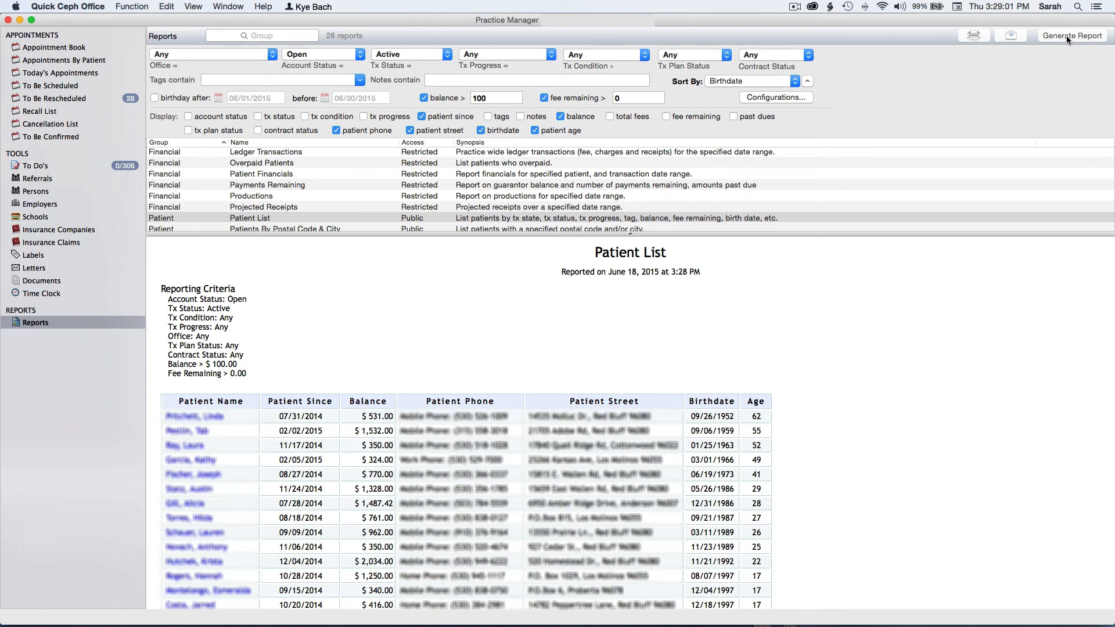
- Select the Ledger Transactions report and set its transaction start date to 01/06/2015
click(299, 153)
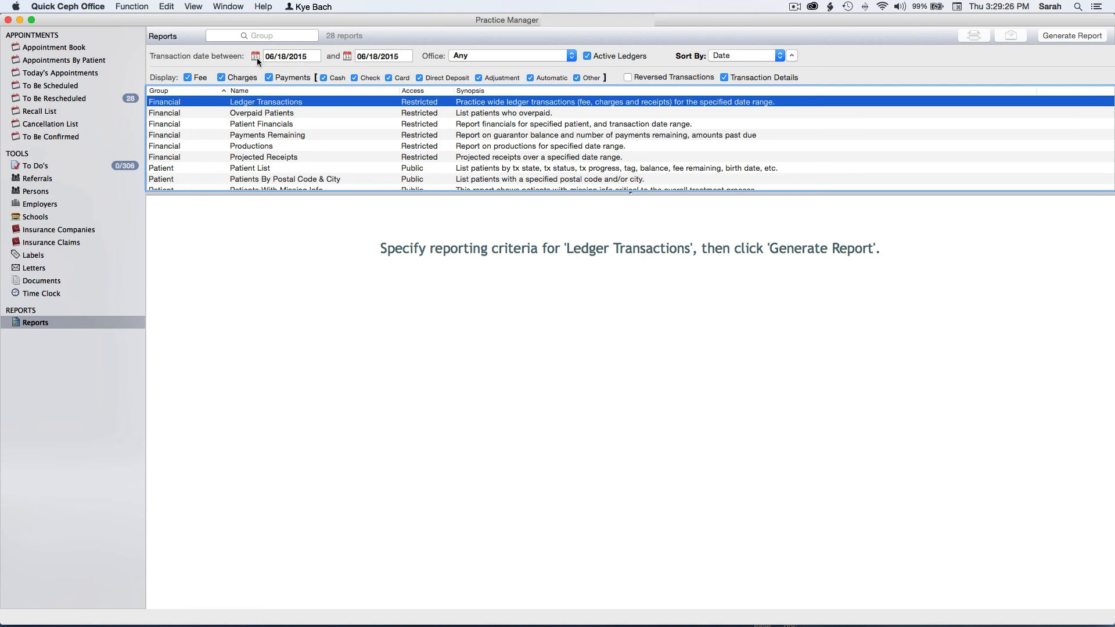
click(255, 56)
click(316, 123)
click(316, 124)
click(316, 123)
click(316, 123)
click(316, 124)
click(288, 155)
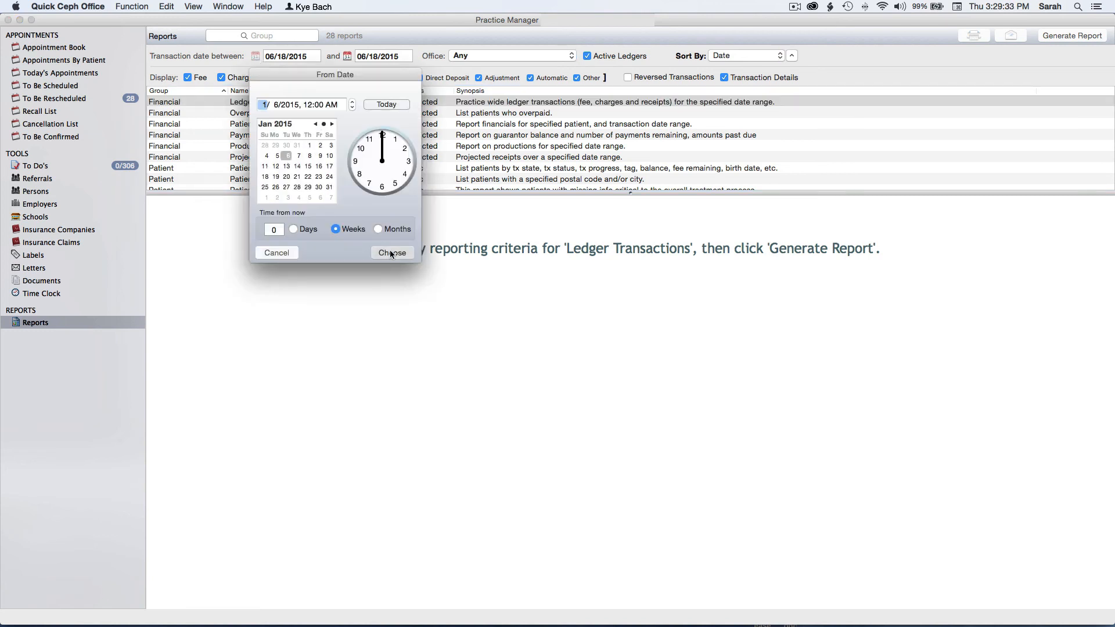
click(392, 252)
- Set the Ledger Transactions report's end date to 01/06/2015
click(346, 56)
click(407, 124)
click(408, 123)
click(407, 124)
click(407, 124)
click(407, 124)
click(378, 156)
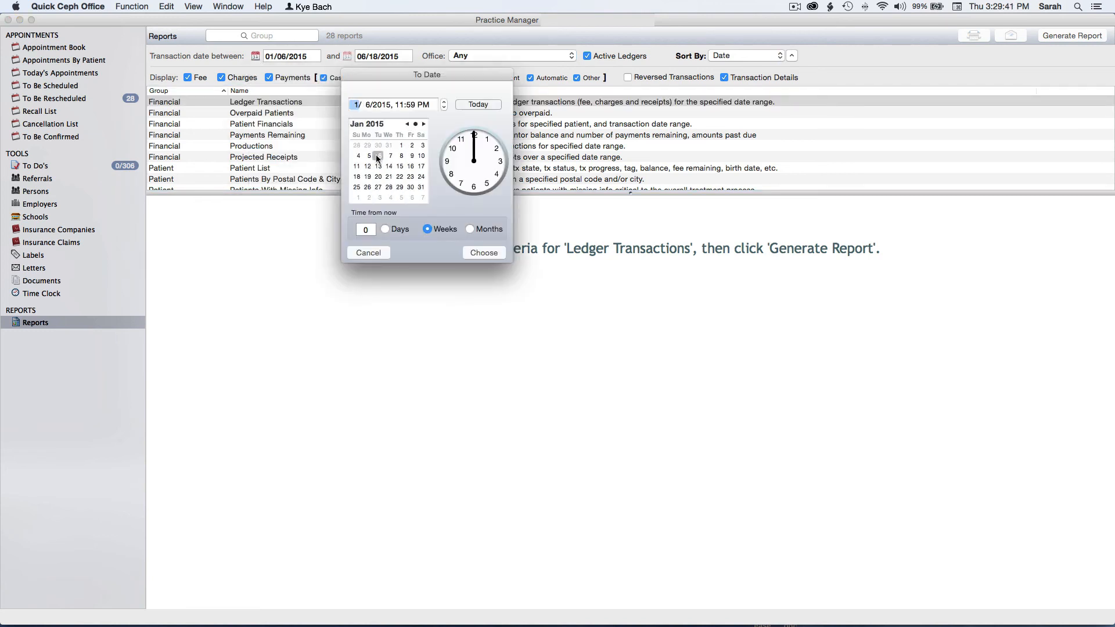
click(488, 253)
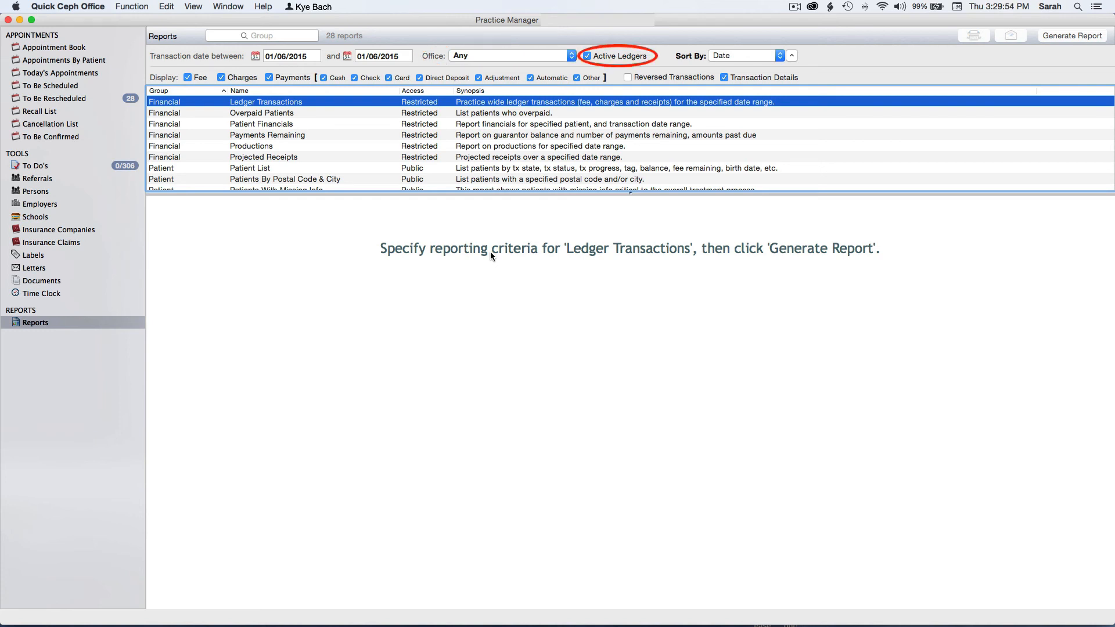
- Generate the Ledger Transactions report sorted by amount and showing only cash and check payments, and review it to the net payments total
click(752, 56)
click(751, 75)
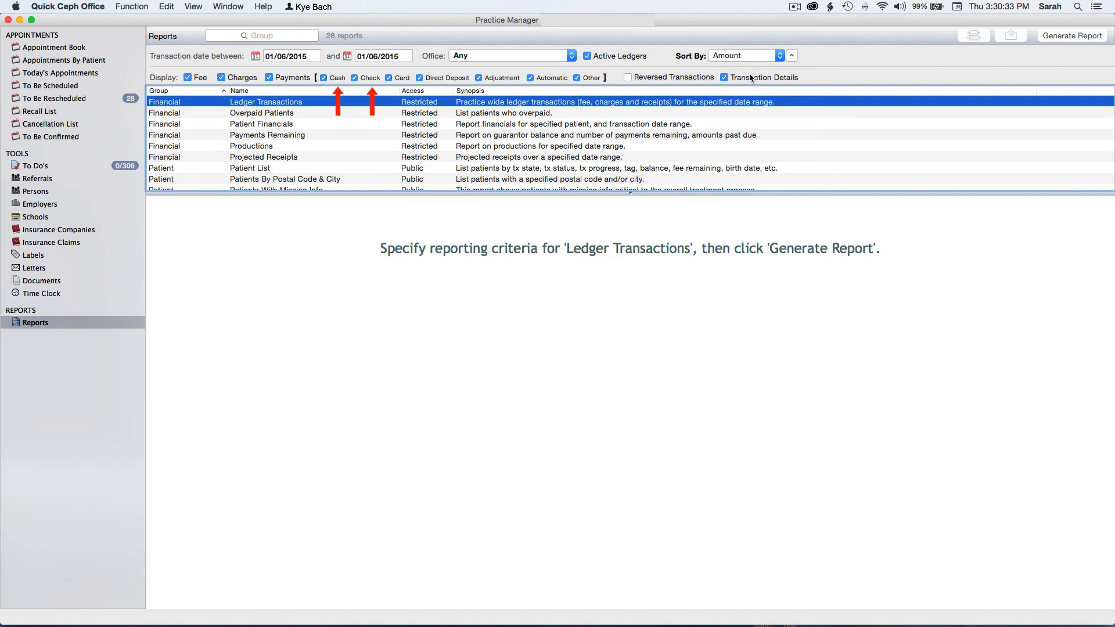
click(188, 77)
click(221, 78)
click(388, 78)
click(419, 77)
click(479, 78)
click(531, 77)
click(577, 78)
click(1073, 35)
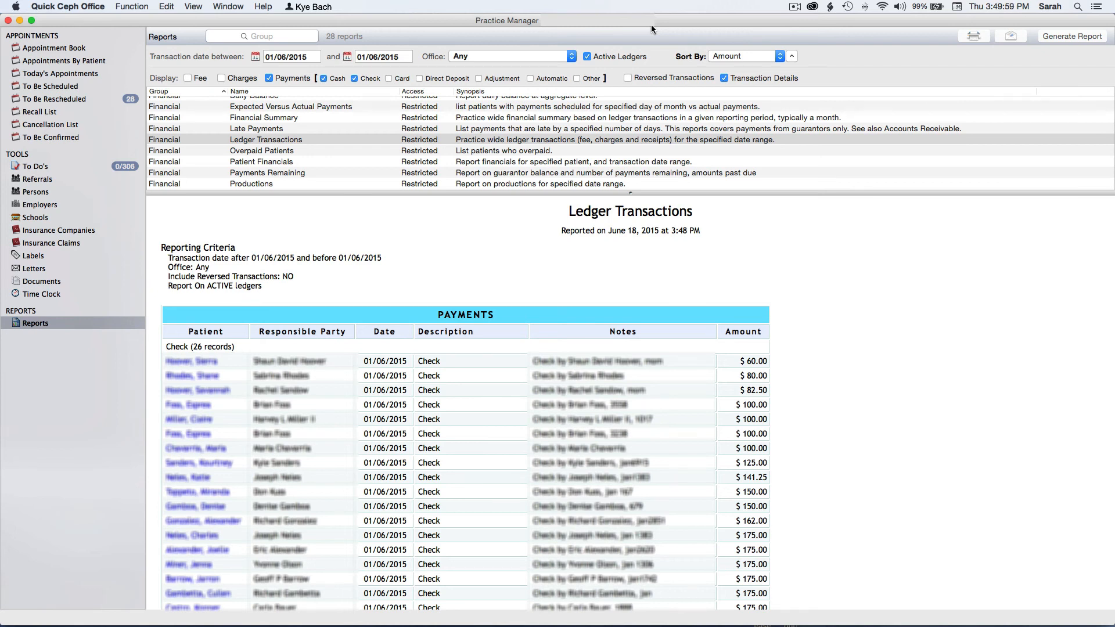
scroll(537, 406, down, 5)
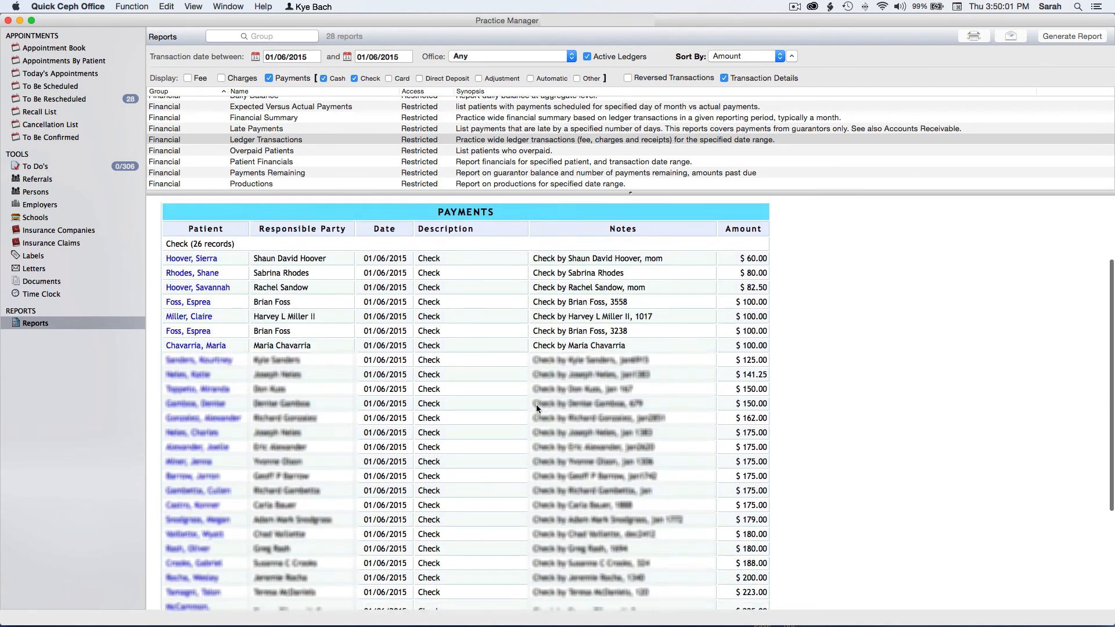
scroll(536, 406, down, 7)
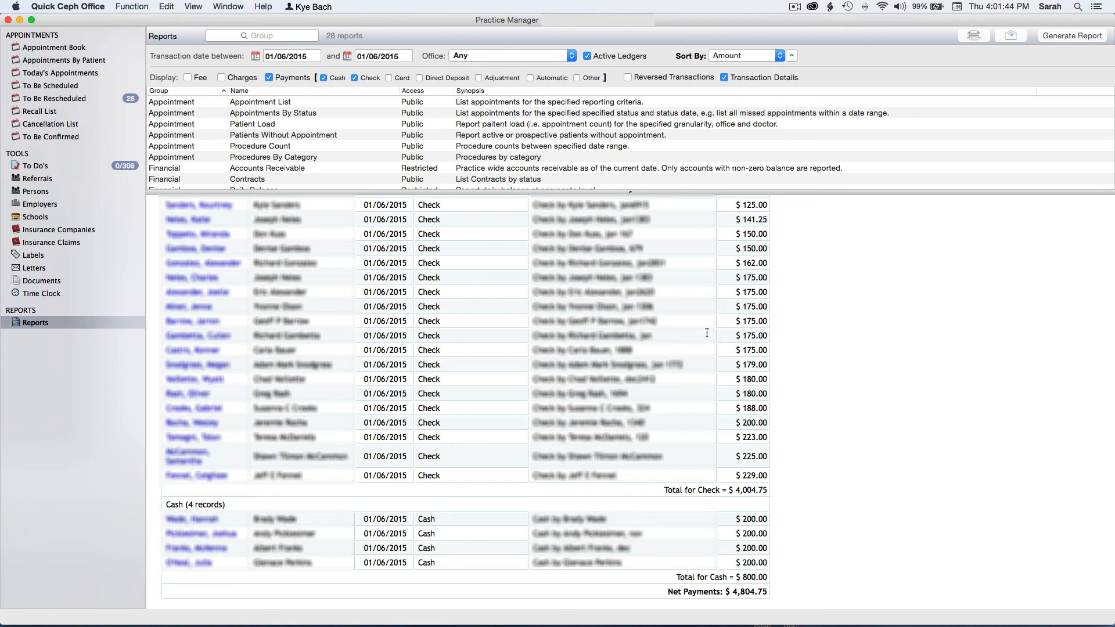
- Change the Ledger Transactions date range to run from 01/05/2015 to 01/09/2015
click(256, 56)
click(277, 156)
click(392, 253)
click(348, 56)
click(411, 155)
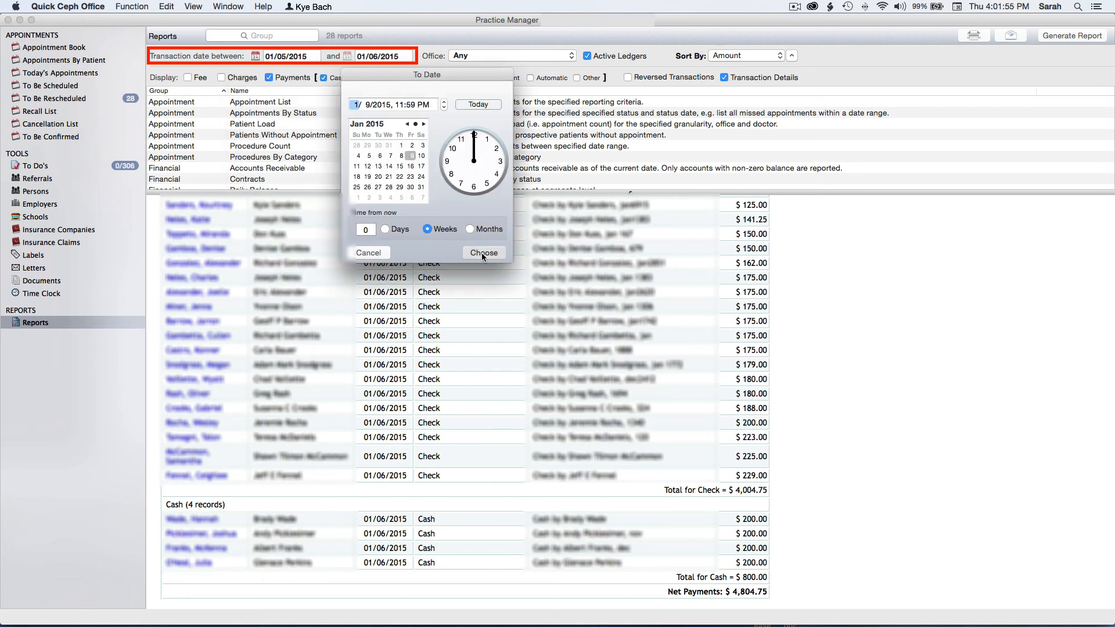
click(483, 253)
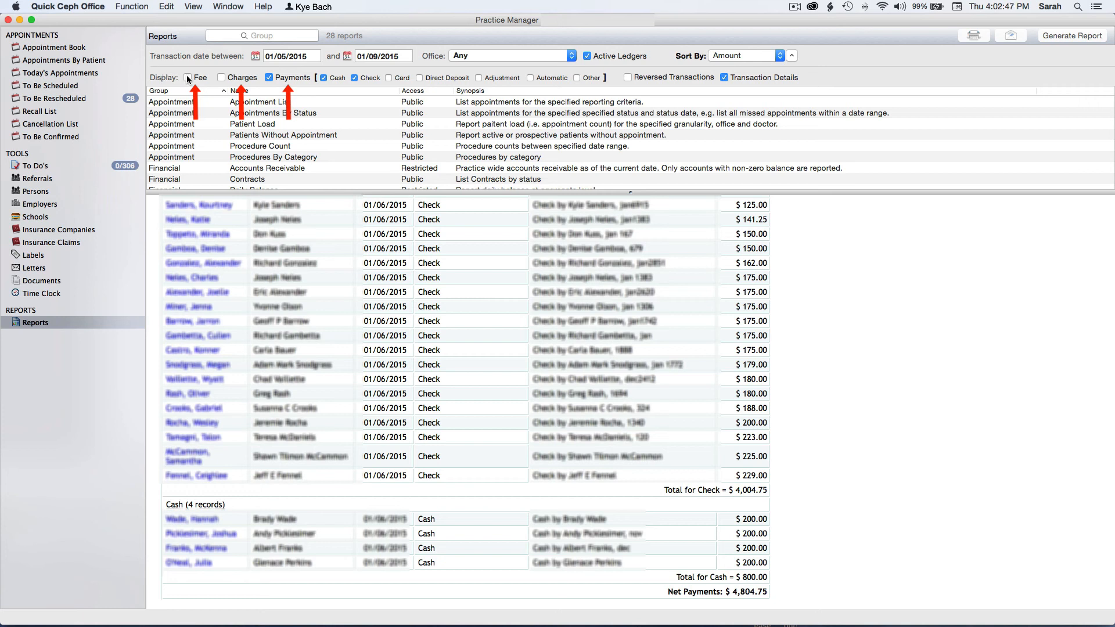
- Generate the Ledger Transactions report with fees, charges and every payment type included, and review its treatment fee, charges and payments sections
click(221, 77)
click(388, 77)
click(420, 78)
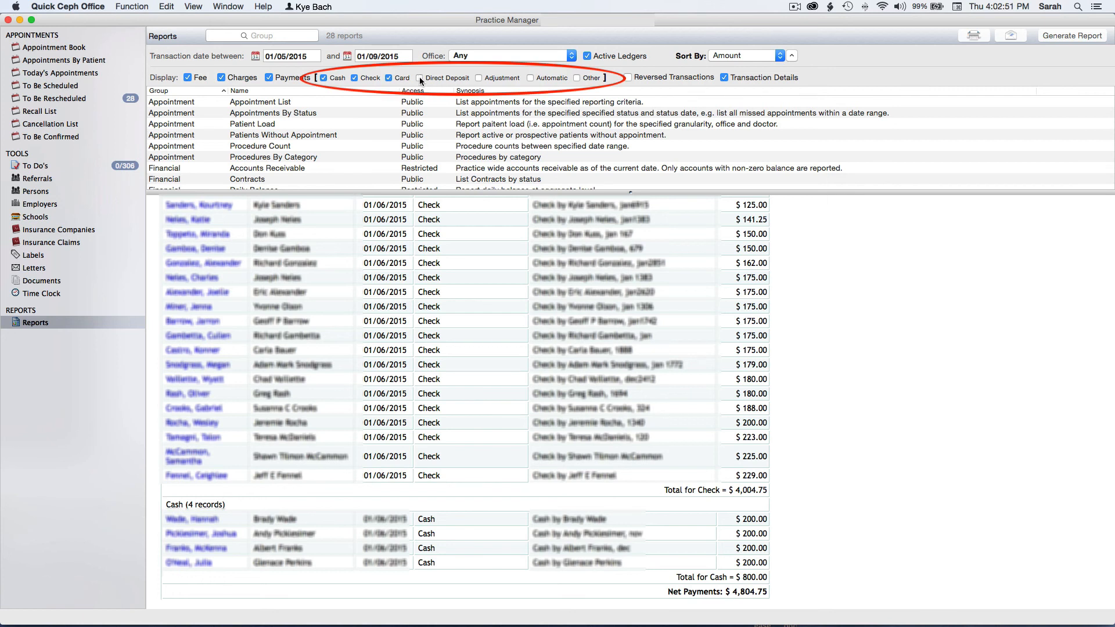
click(529, 77)
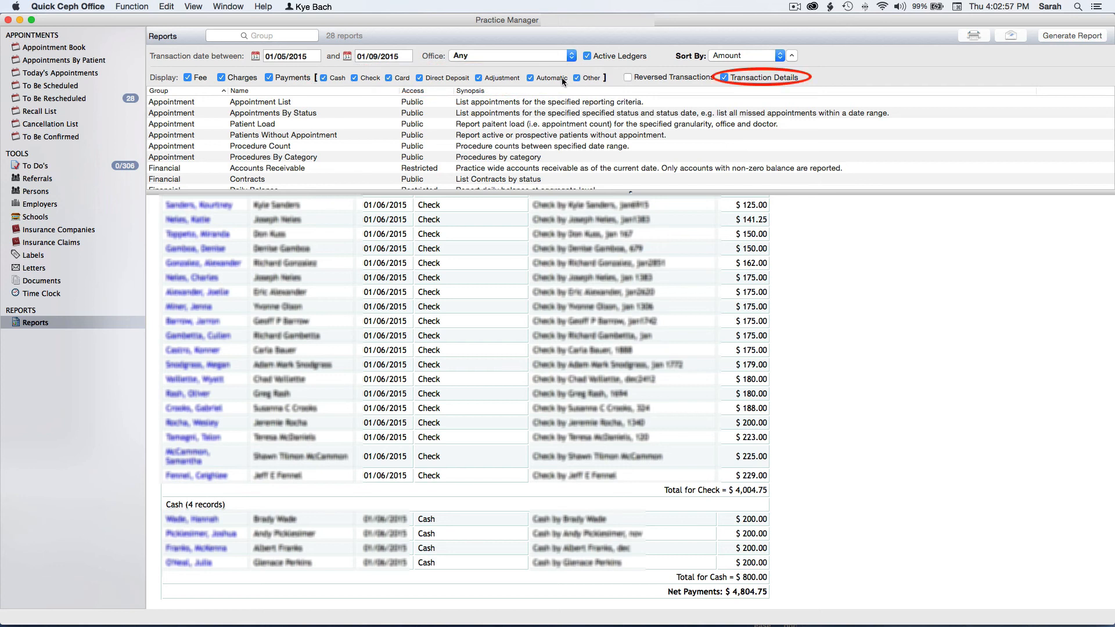
click(1069, 33)
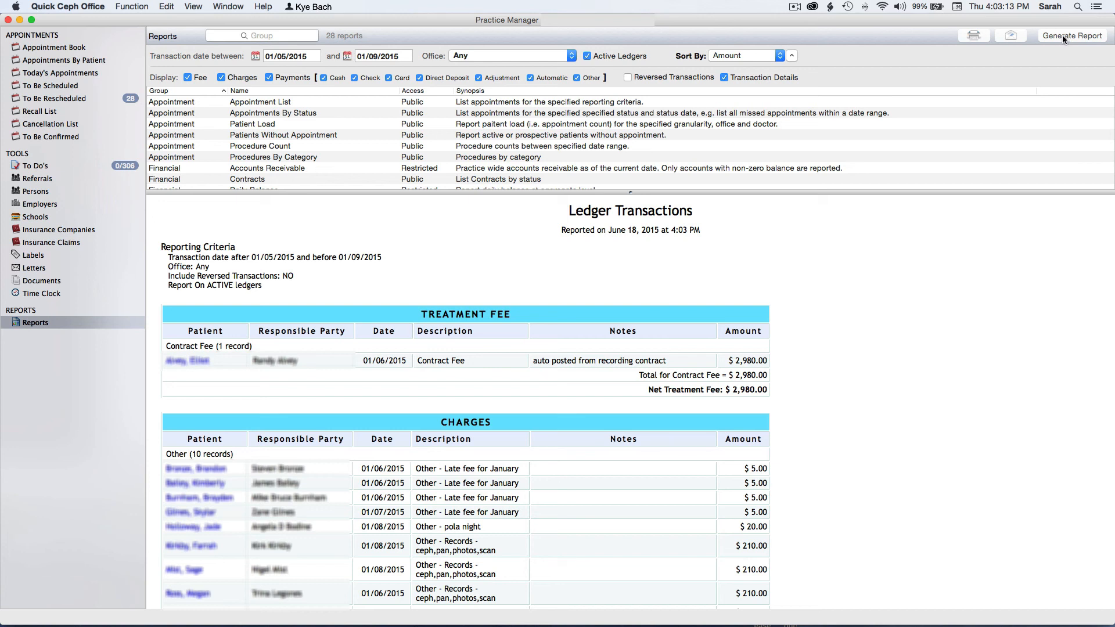
scroll(567, 322, down, 10)
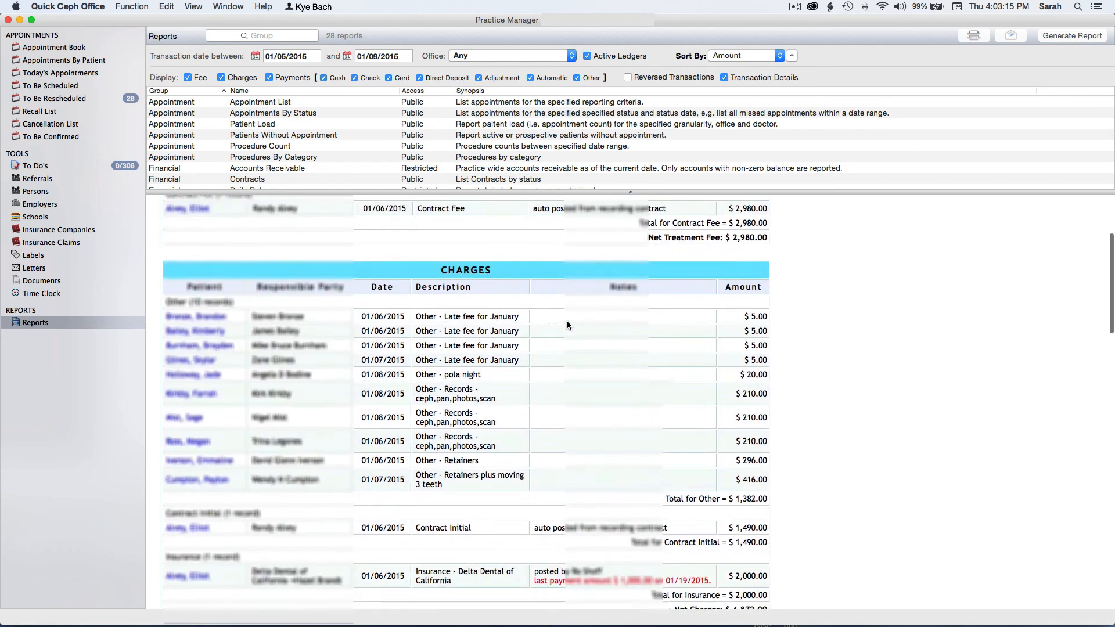
scroll(567, 326, down, 15)
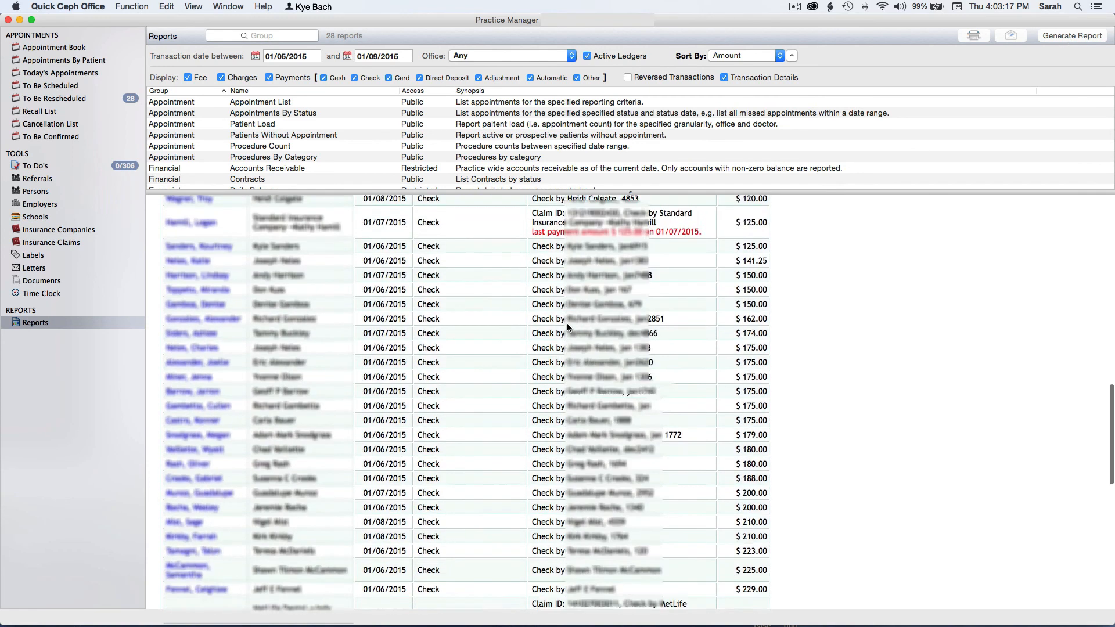
scroll(567, 328, down, 3)
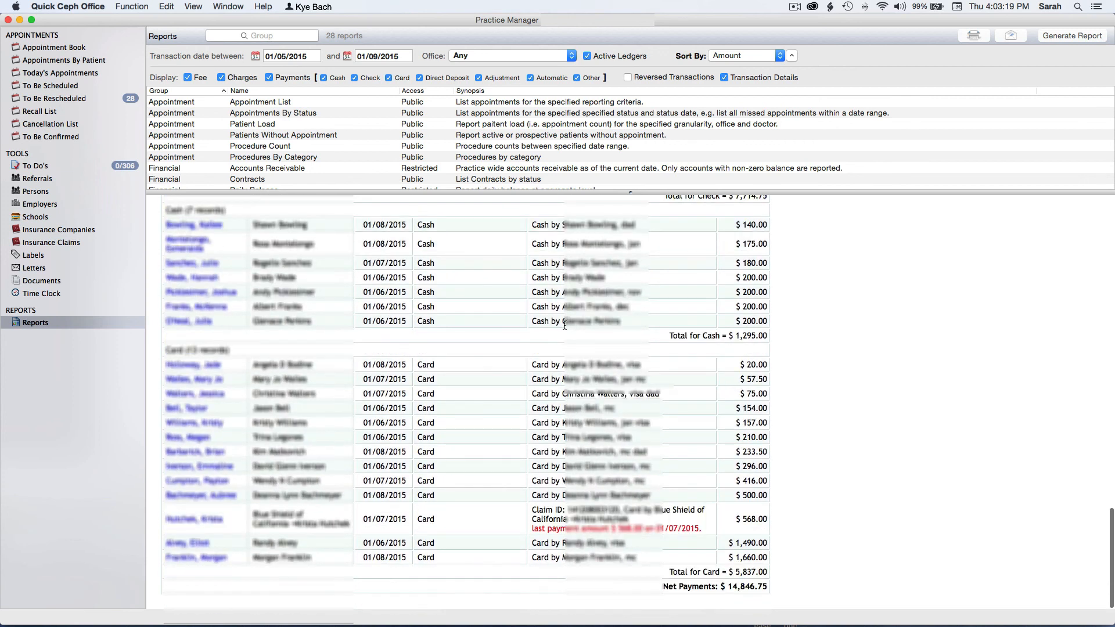
scroll(564, 325, up, 20)
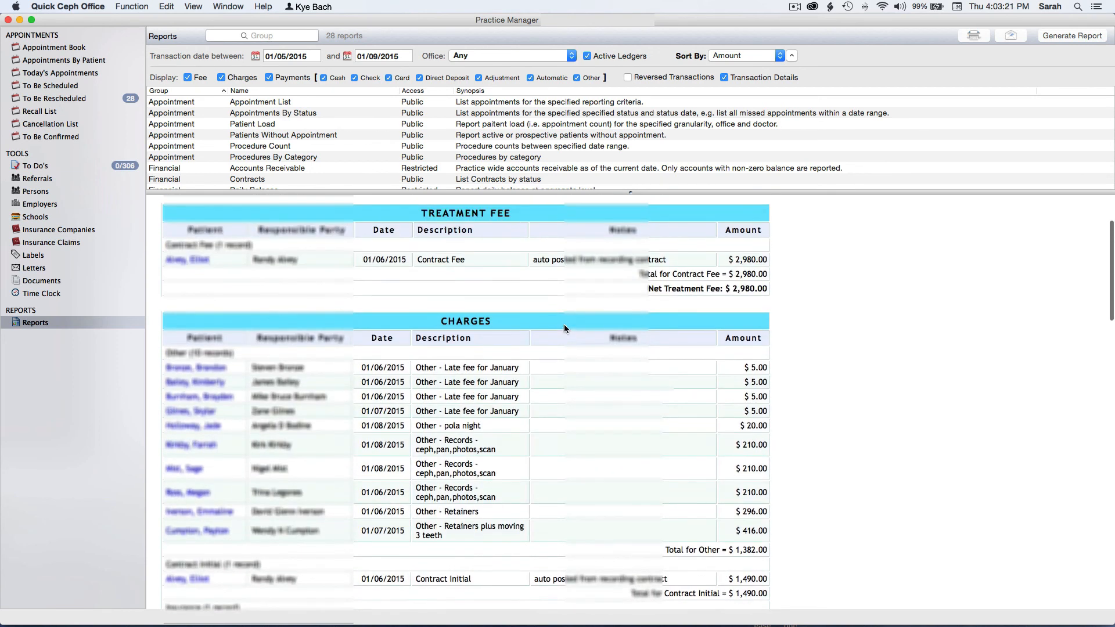
- Regenerate the Ledger Transactions report without transaction details and review the category totals
click(724, 78)
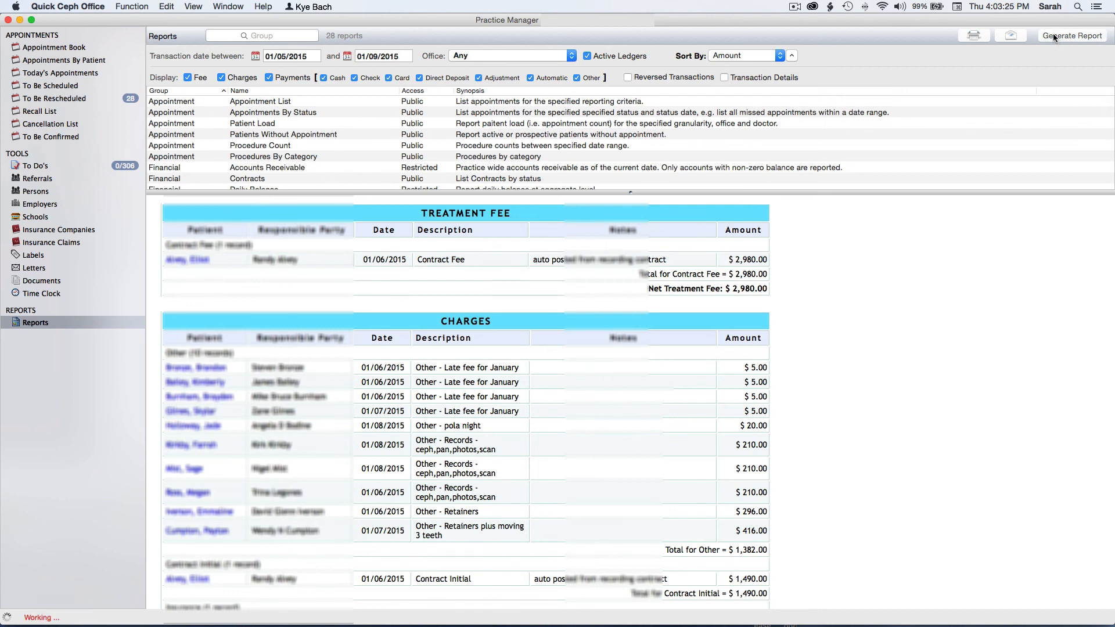
click(1054, 36)
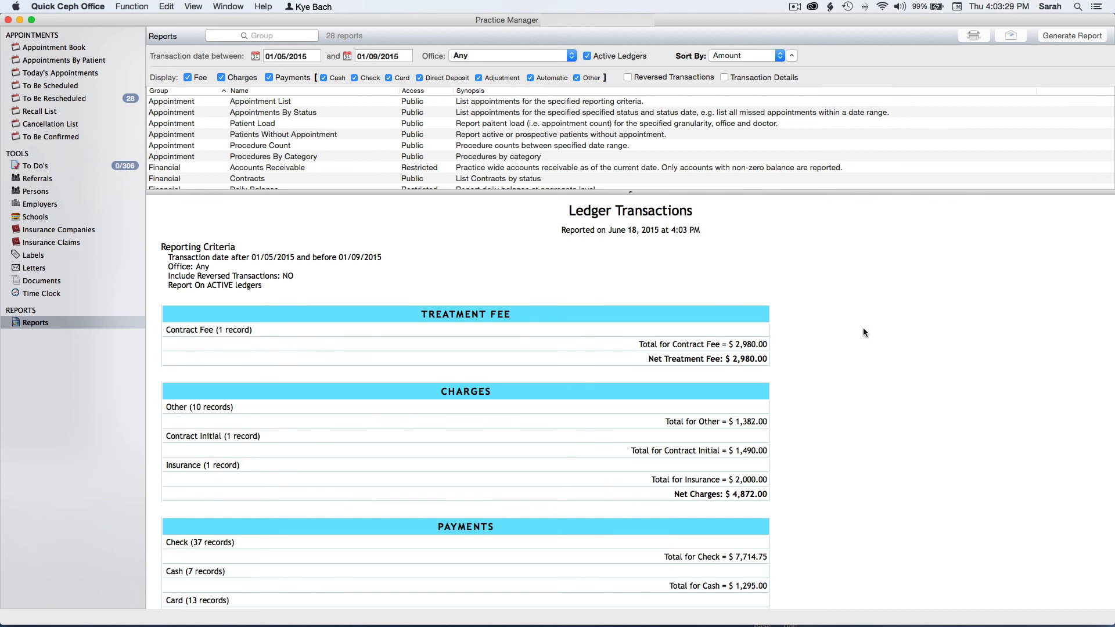
scroll(863, 329, down, 3)
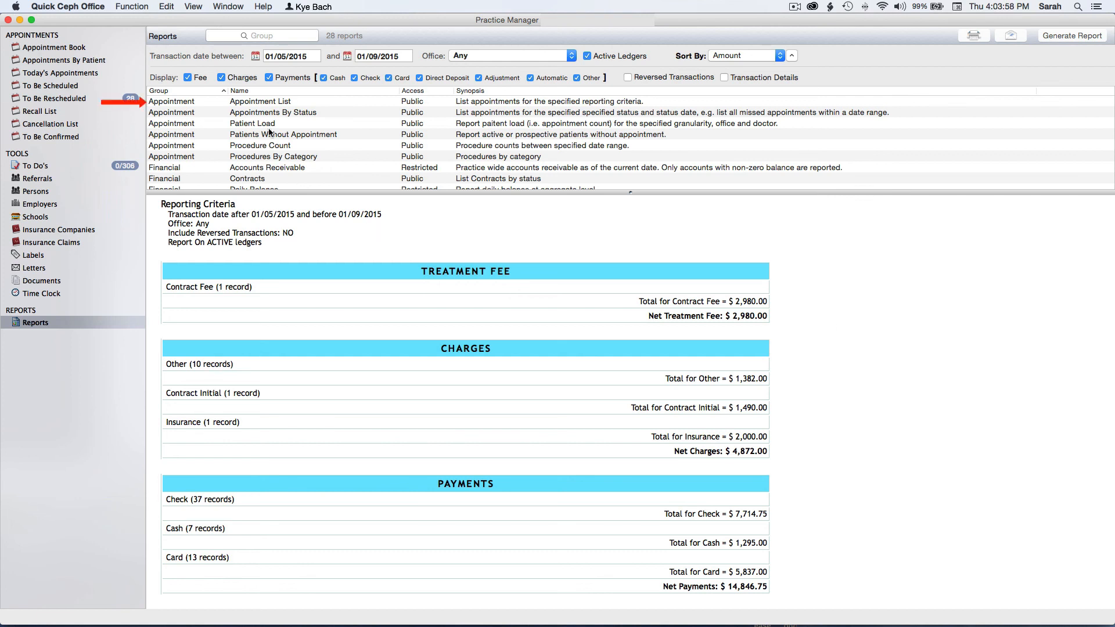
- Select the Appointment List report and set both its start and end appointment dates to 04/13/2015
click(254, 102)
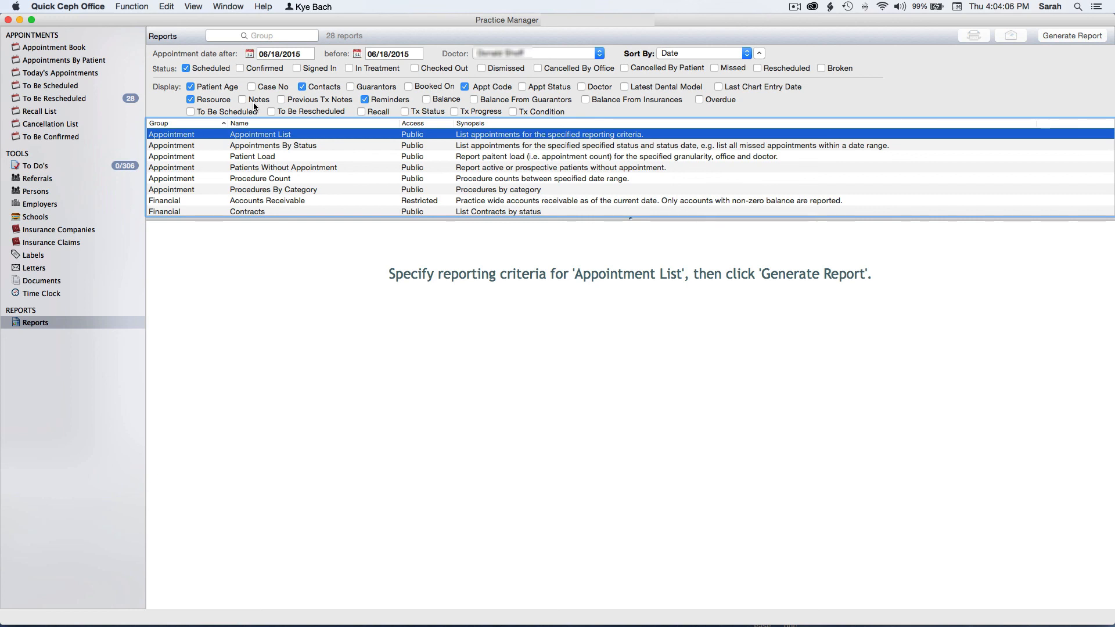
click(249, 54)
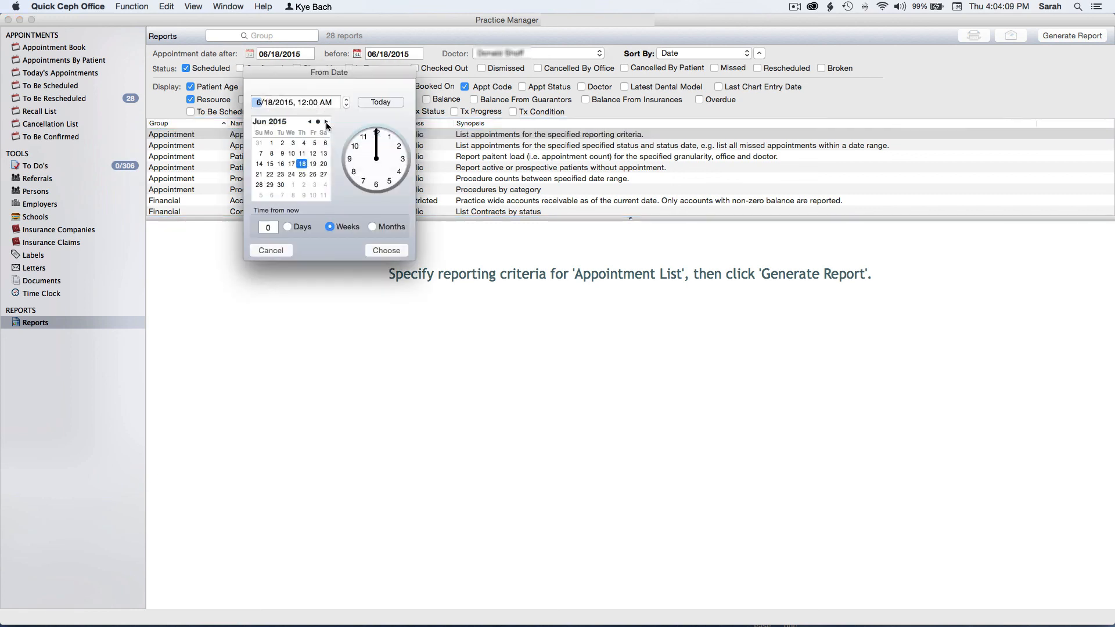
click(310, 121)
click(310, 122)
click(270, 165)
click(386, 250)
click(357, 53)
click(378, 164)
click(491, 250)
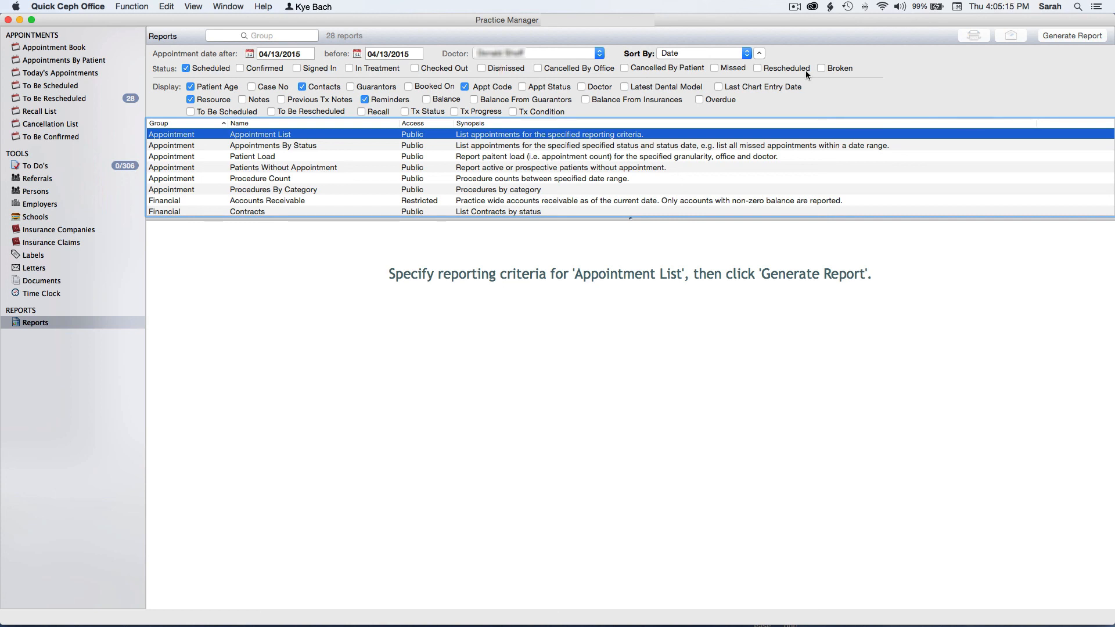
- Remove the resource column from the Appointment List and generate the report
click(191, 100)
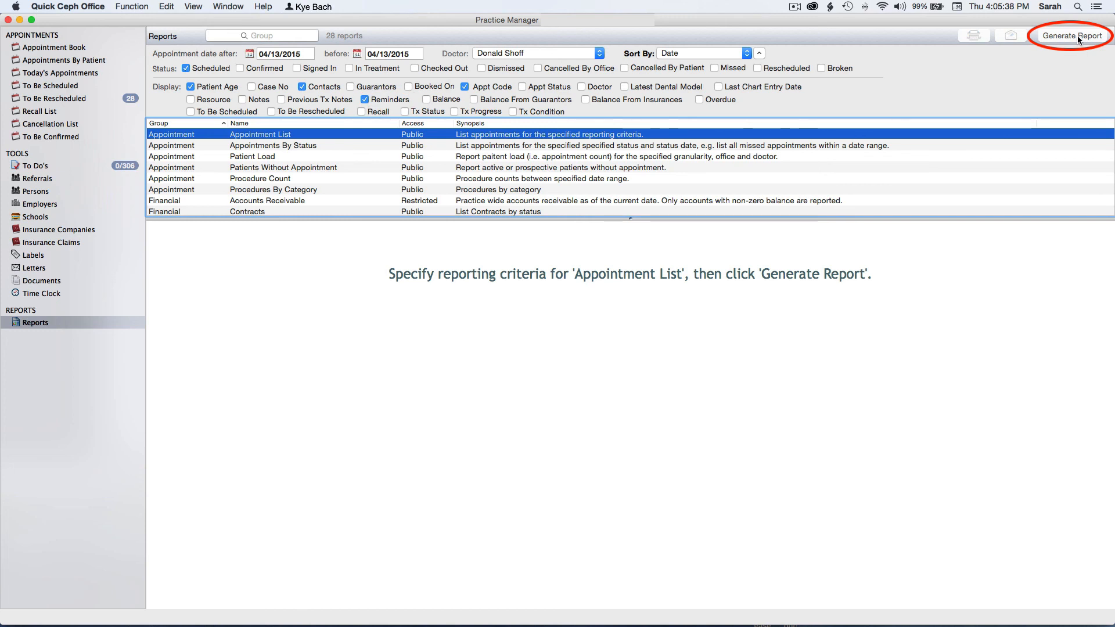
click(1073, 36)
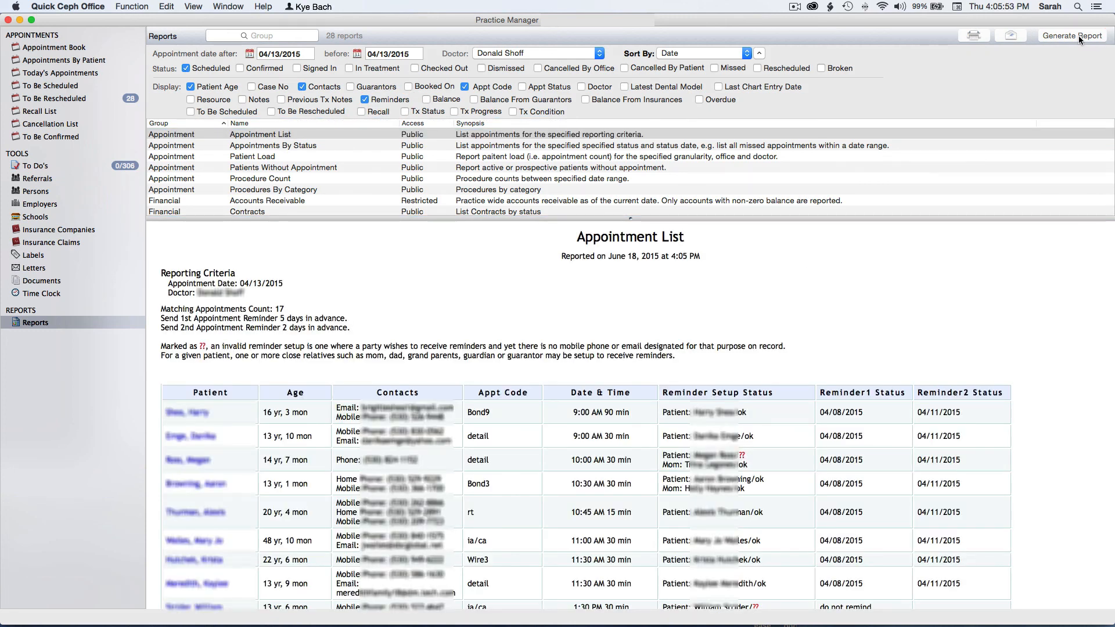